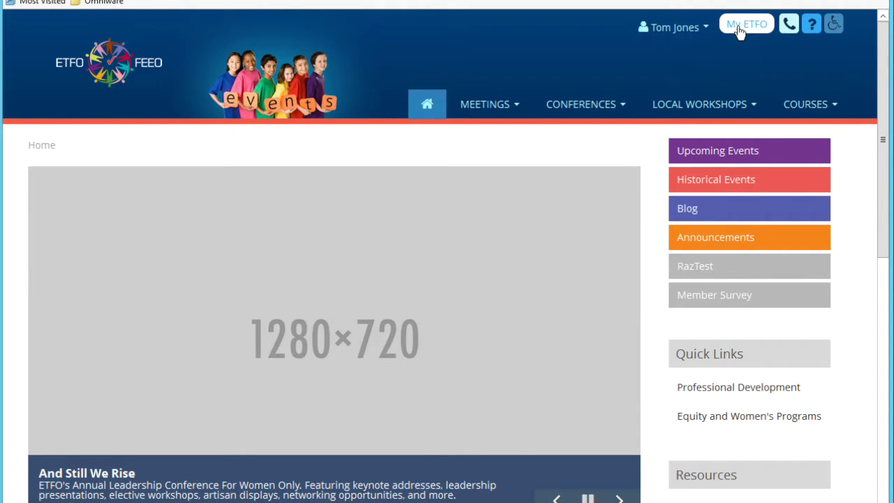
Step: Go from the events home page to the member's My ETFO welcome page
click(739, 32)
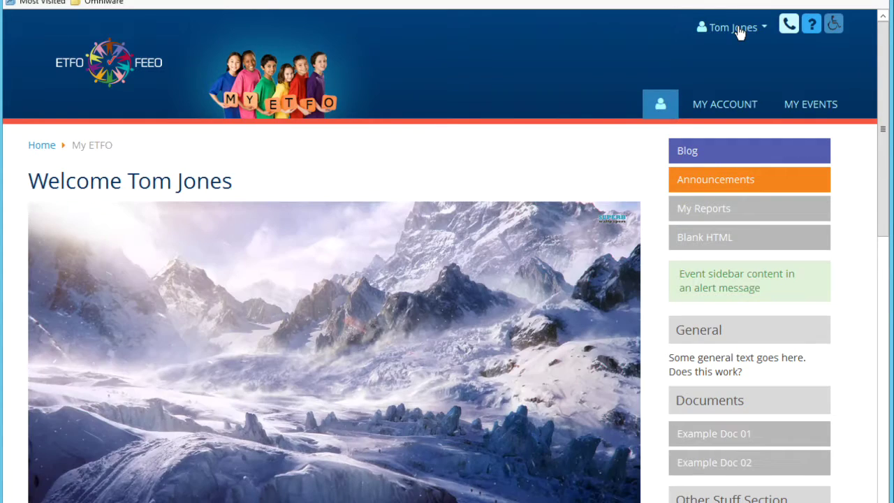
Step: In My Events, expand the Annual Meeting Sample registration to show its location, staff and dates
click(797, 102)
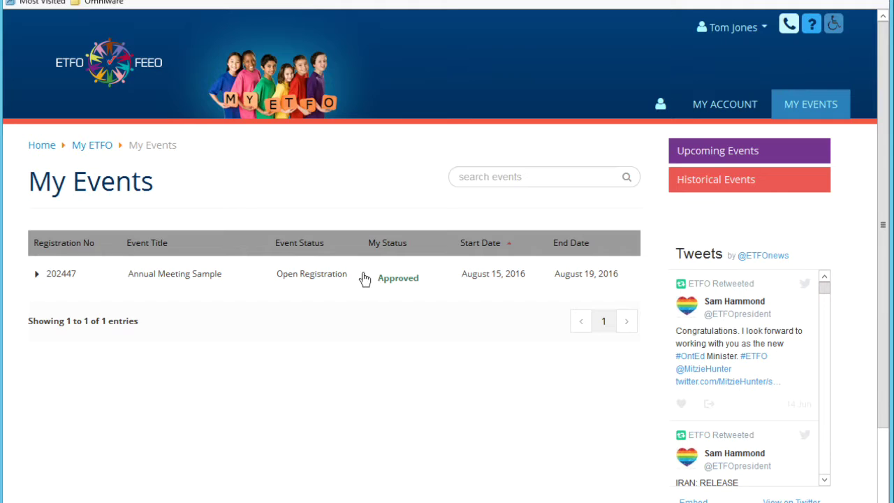
click(38, 276)
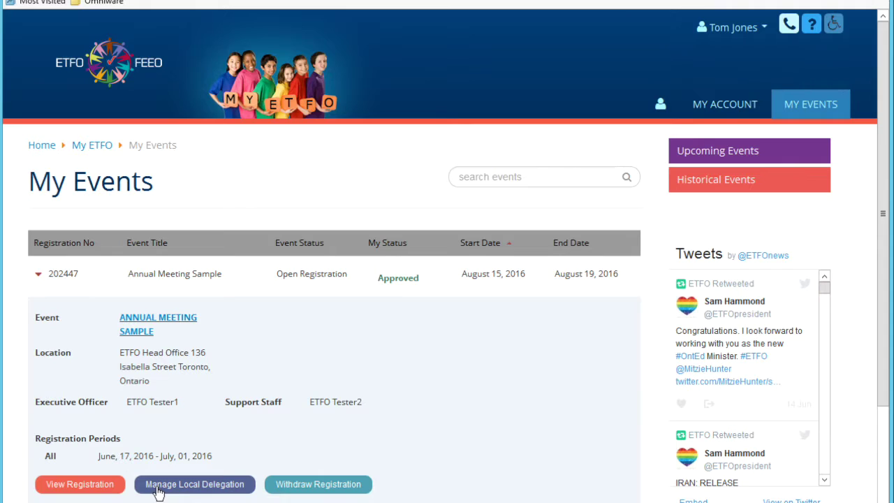
Step: Open Manage Local Delegation for Annual Meeting Sample and scroll down to the Registrants table
click(201, 484)
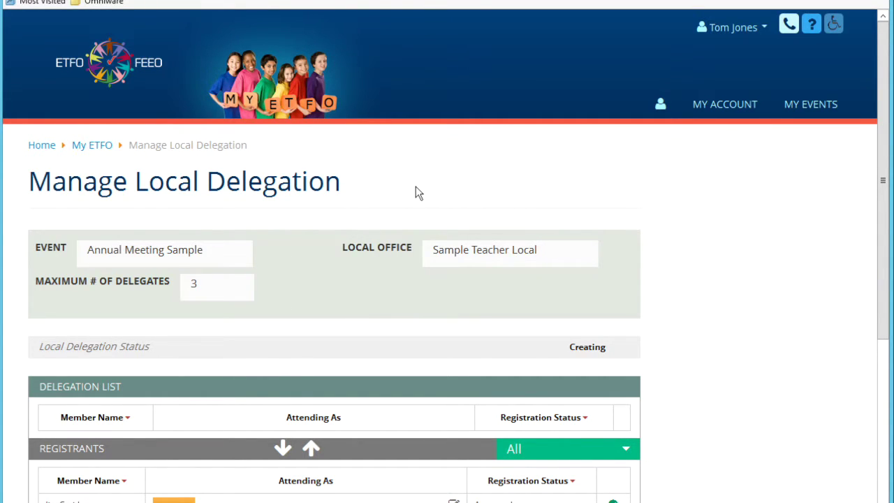
scroll(416, 193, down, 3)
scroll(416, 193, down, 1)
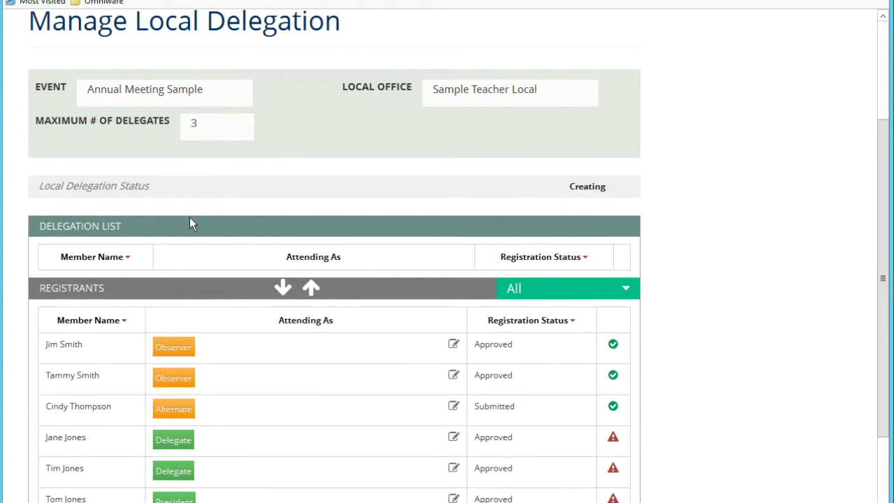
scroll(189, 217, down, 2)
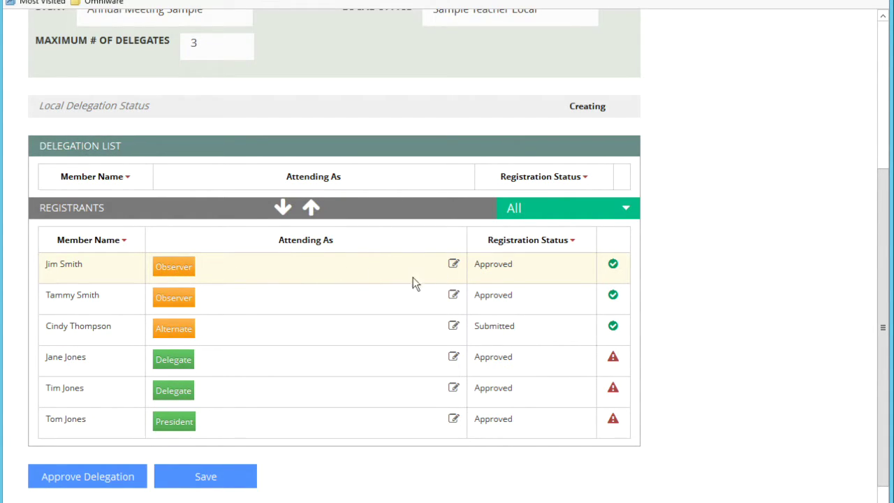
click(453, 265)
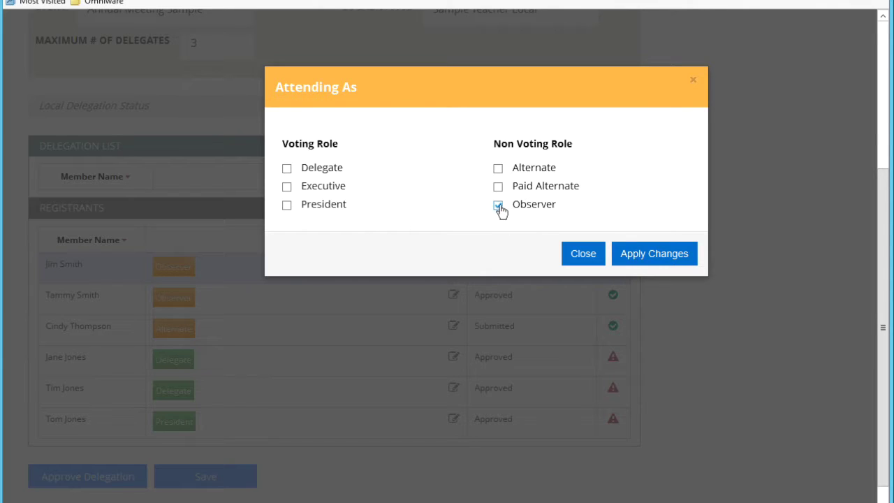
click(583, 257)
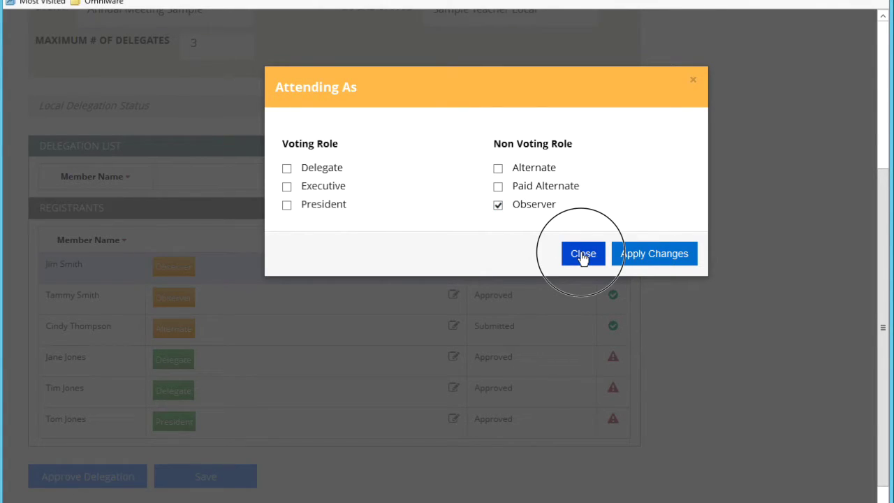
click(475, 248)
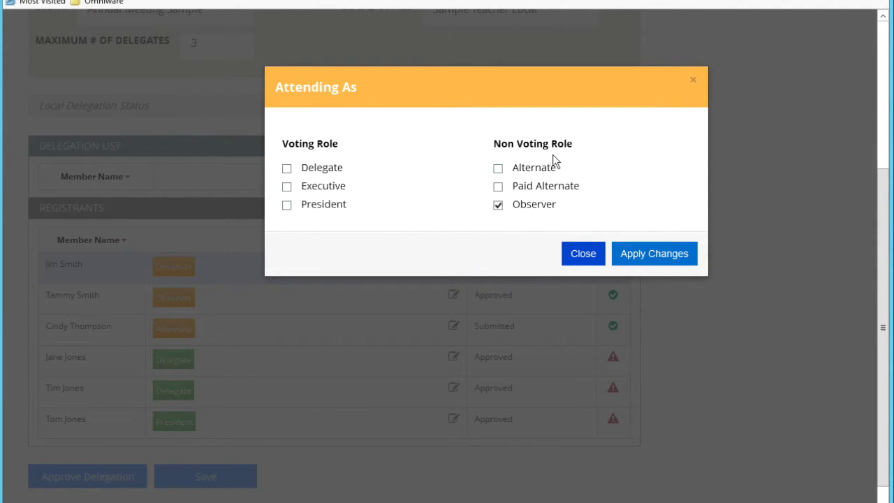
click(584, 254)
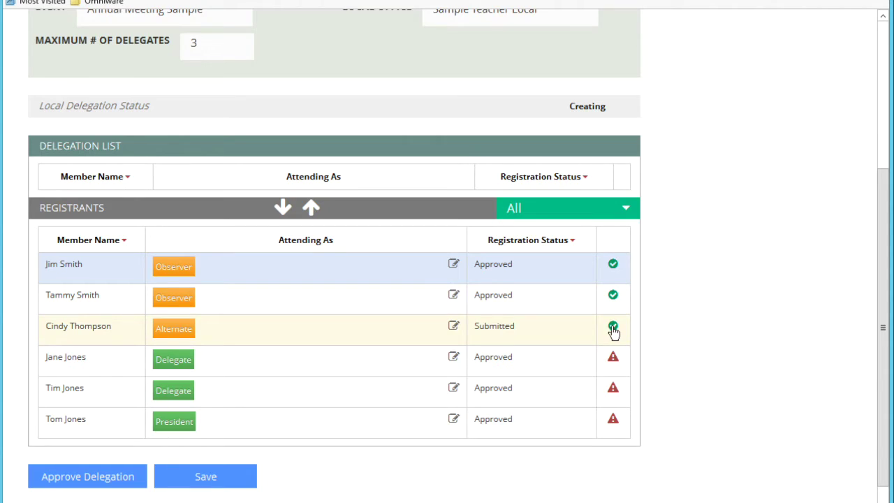
Step: Set the fourth registrant's Attending As role to Delegate instead of Observer
mouse_move(613, 362)
click(455, 358)
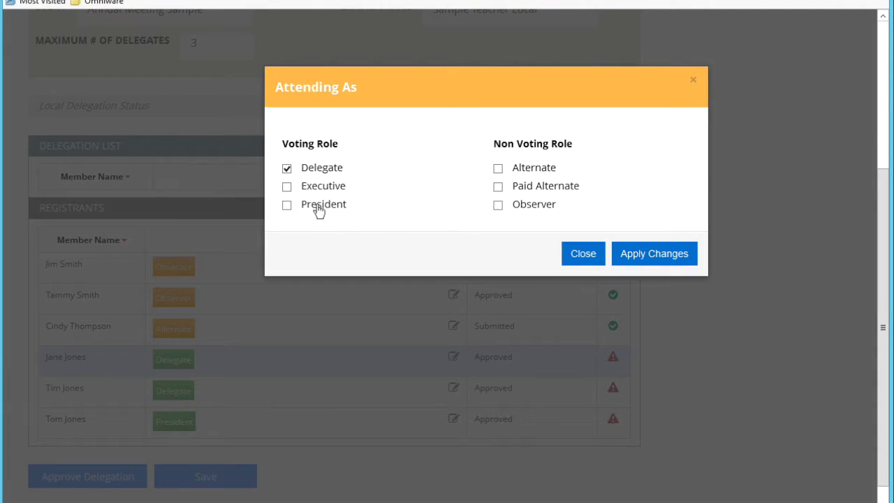
click(286, 168)
click(648, 255)
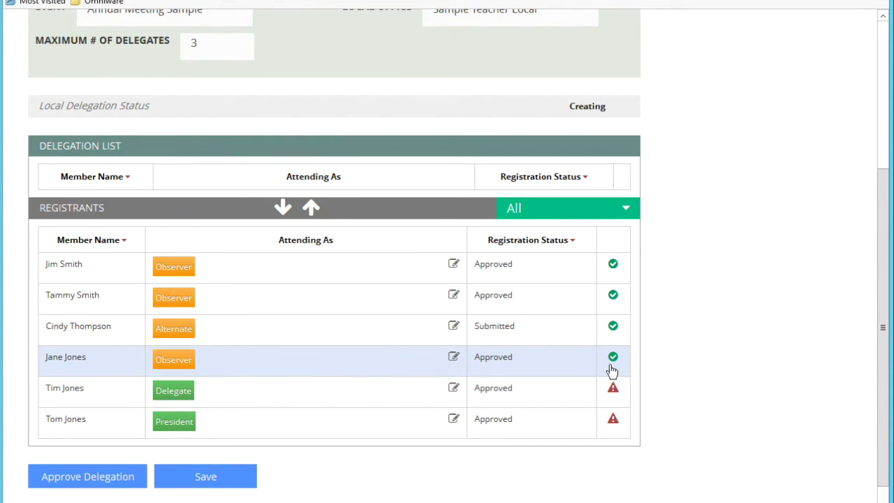
click(454, 359)
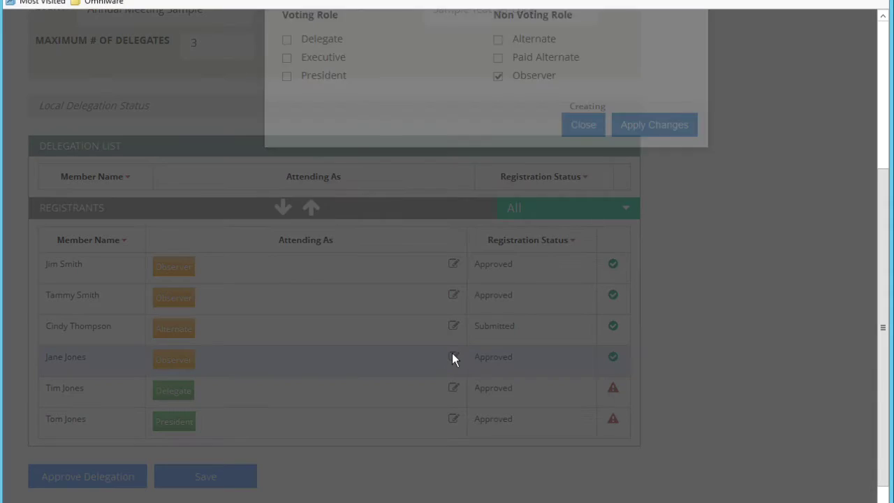
click(286, 169)
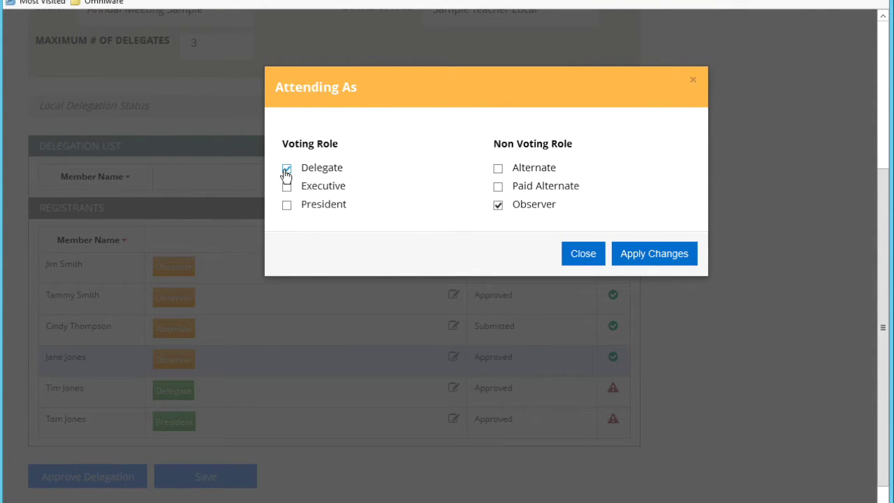
click(507, 209)
click(626, 246)
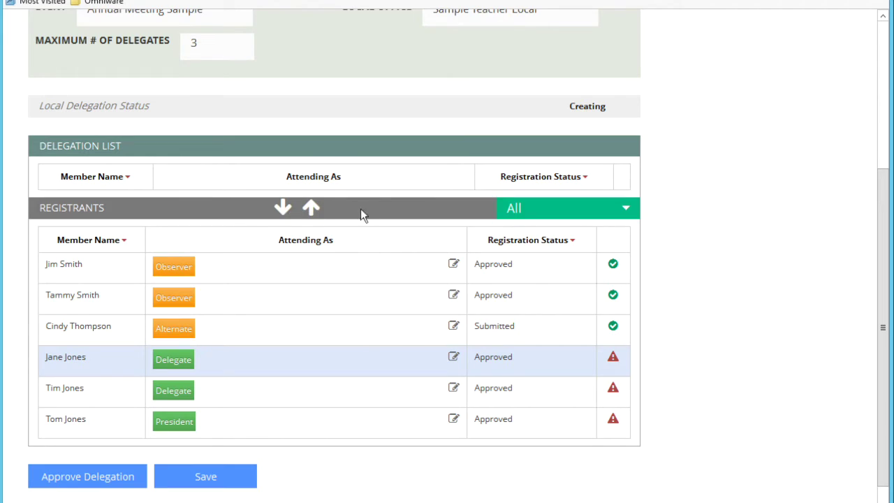
Step: Move the Approved Delegate registrant up into the Delegation List
click(311, 210)
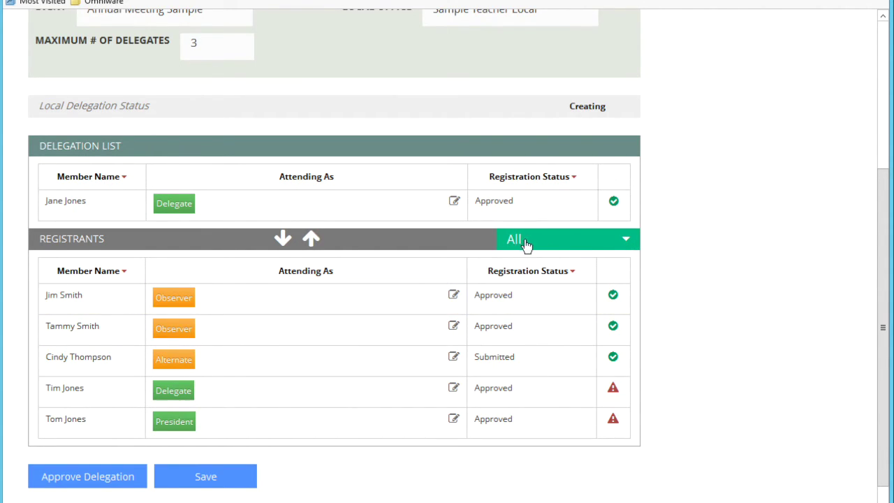
Step: Filter the Registrants table to Voting Role
click(625, 241)
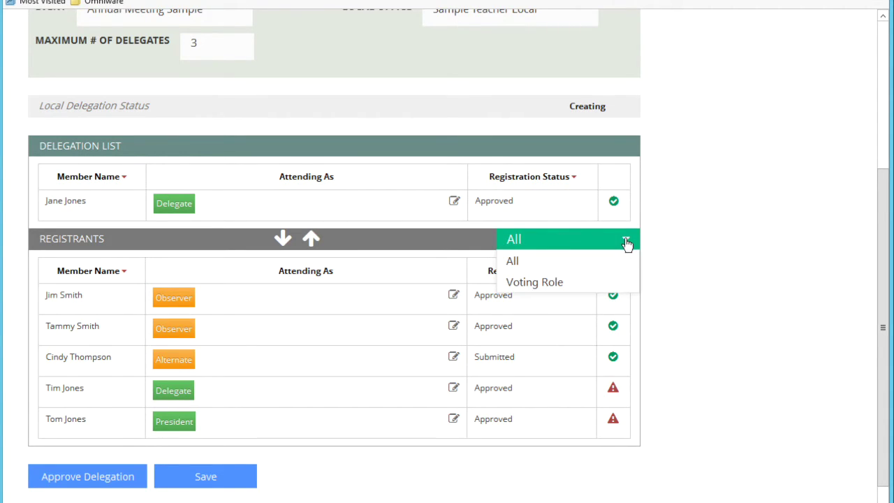
click(527, 283)
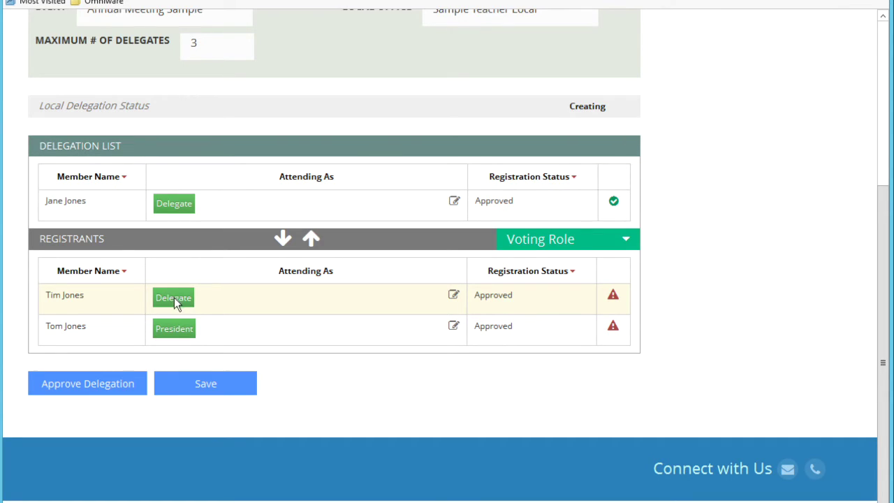
Step: Move the voting Delegate registrant into the delegation list and save
click(208, 303)
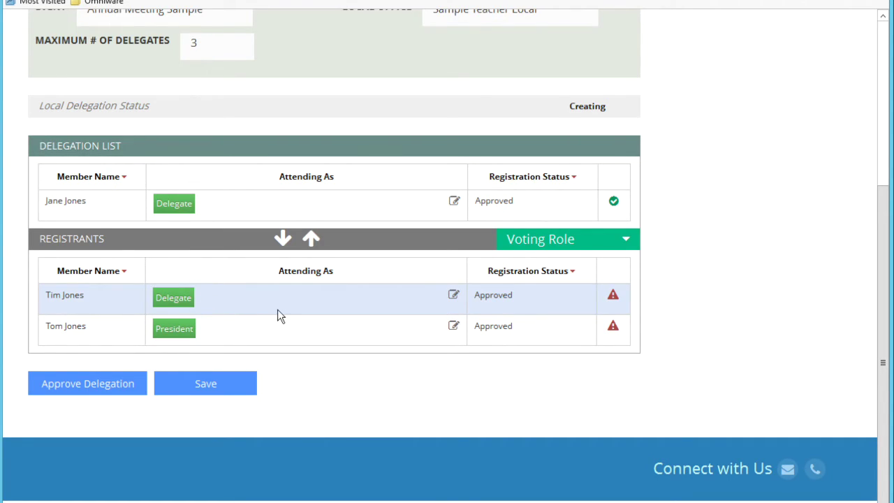
click(311, 238)
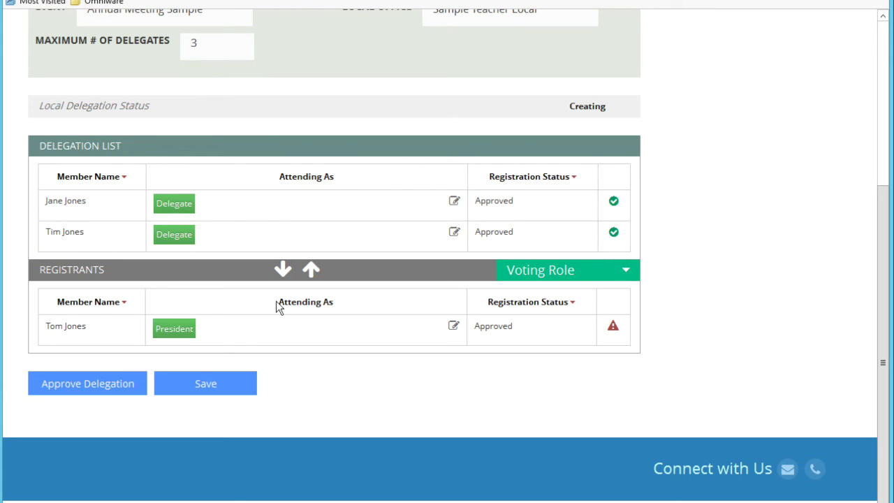
click(190, 383)
Step: Add the President registrant to the delegation list and reset the registrants filter to All
scroll(375, 377, up, 5)
scroll(376, 377, down, 2)
scroll(376, 380, down, 3)
click(212, 331)
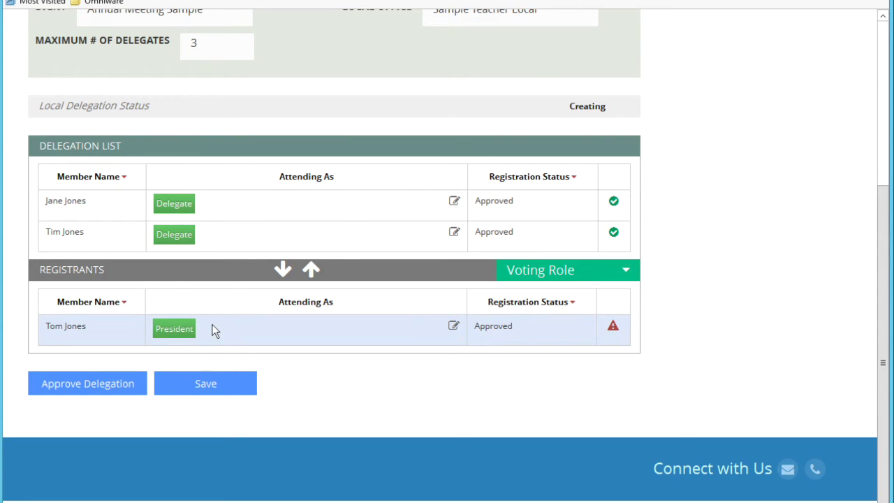
click(312, 269)
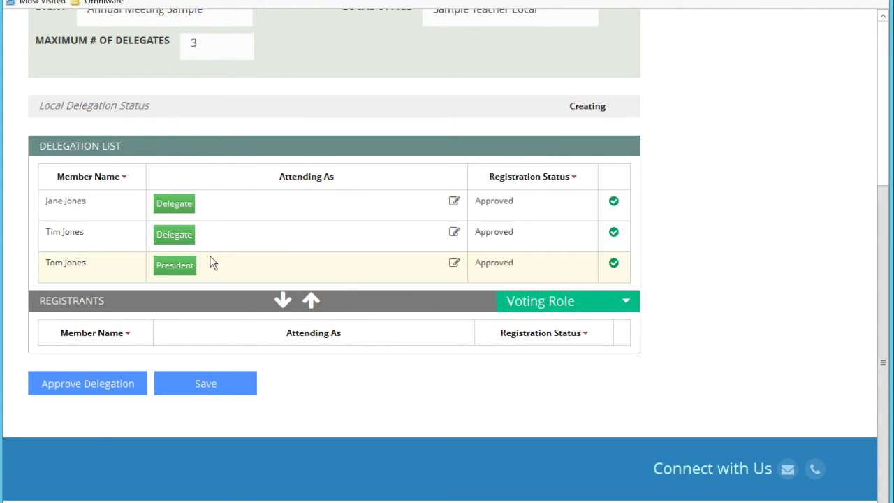
click(629, 302)
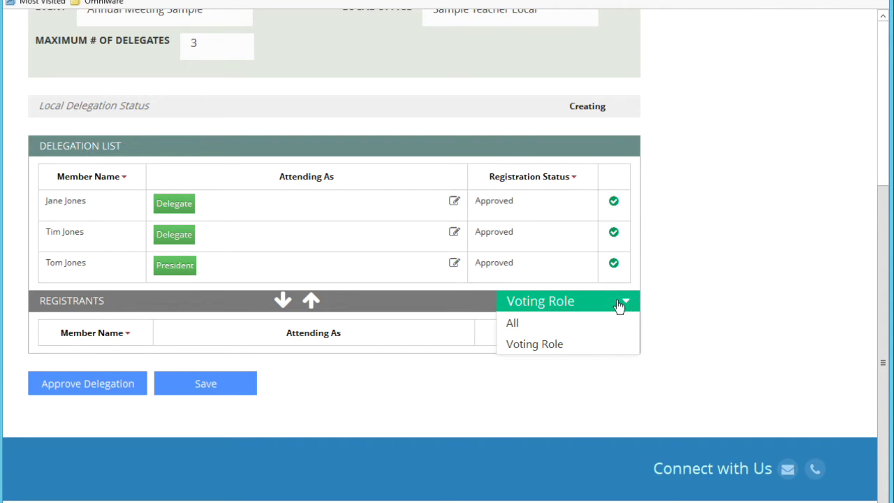
click(554, 326)
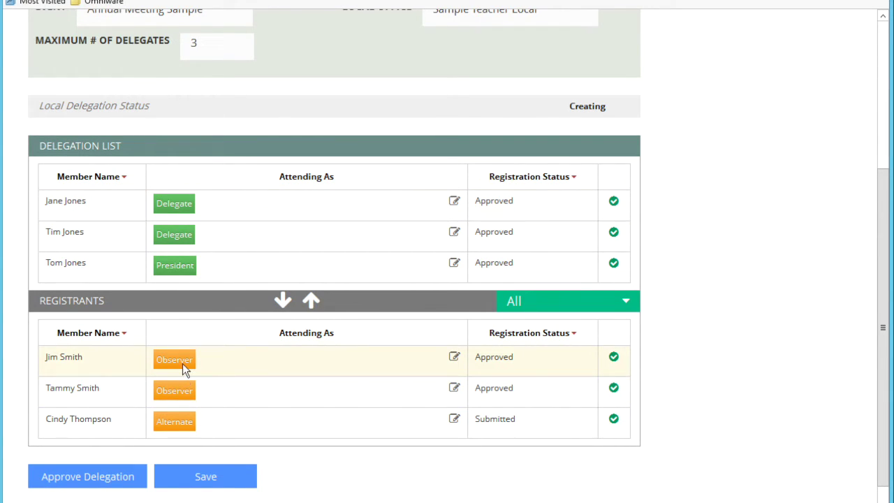
Step: Switch the first registrant from Observer to Delegate and attempt moving them into the delegation
click(454, 359)
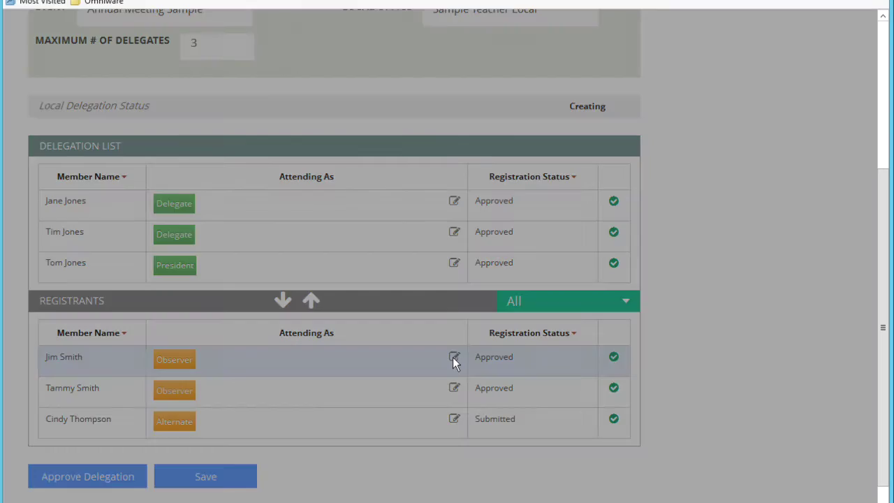
click(302, 173)
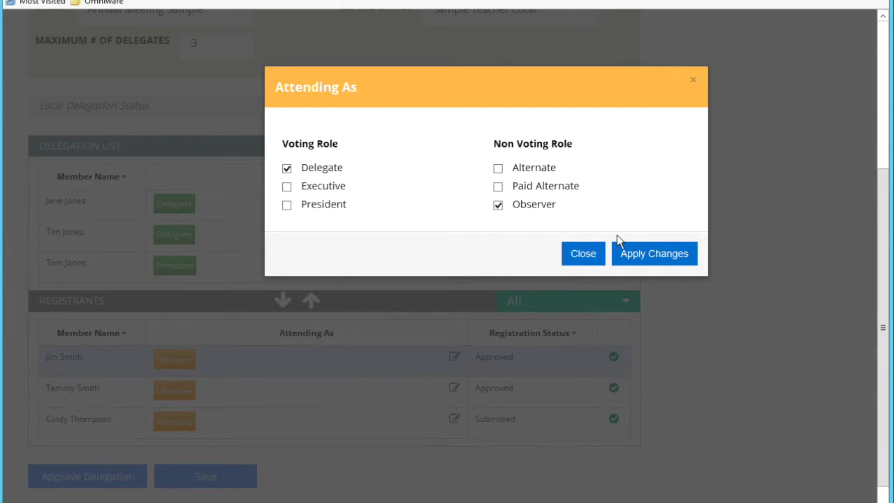
click(500, 206)
click(648, 259)
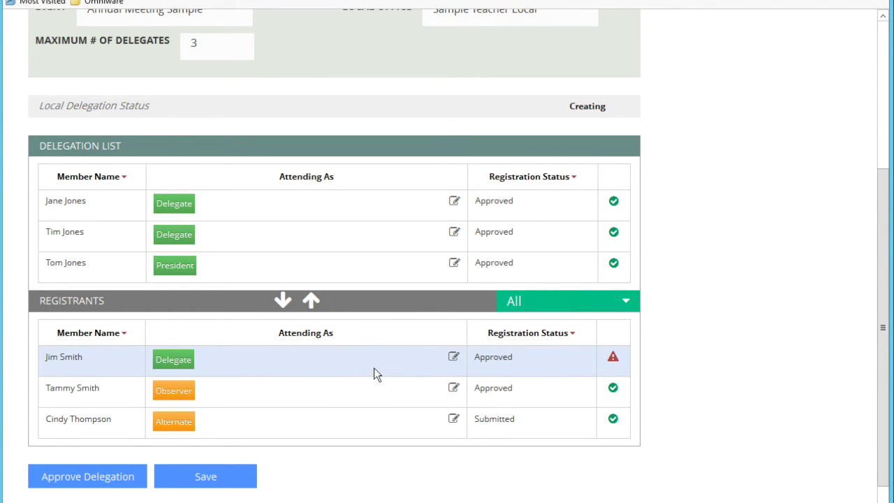
click(311, 303)
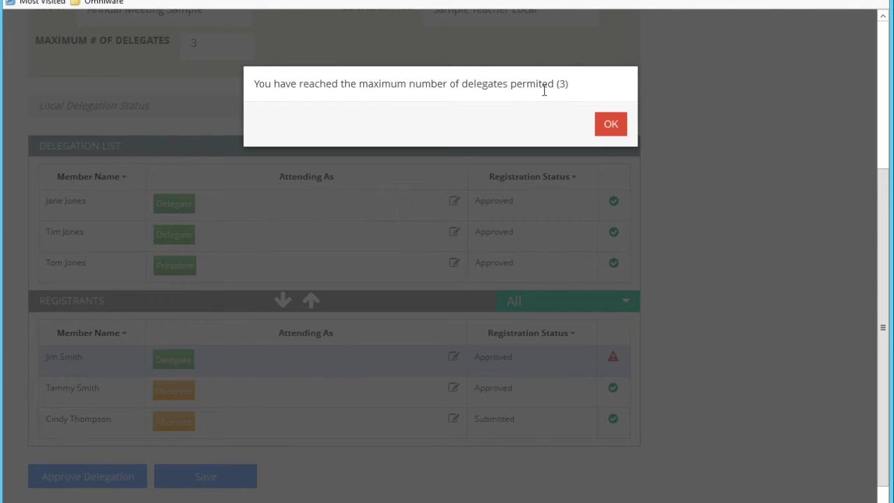
Step: Dismiss the 3-delegate maximum warning and revert the first registrant from Delegate to Observer
click(612, 127)
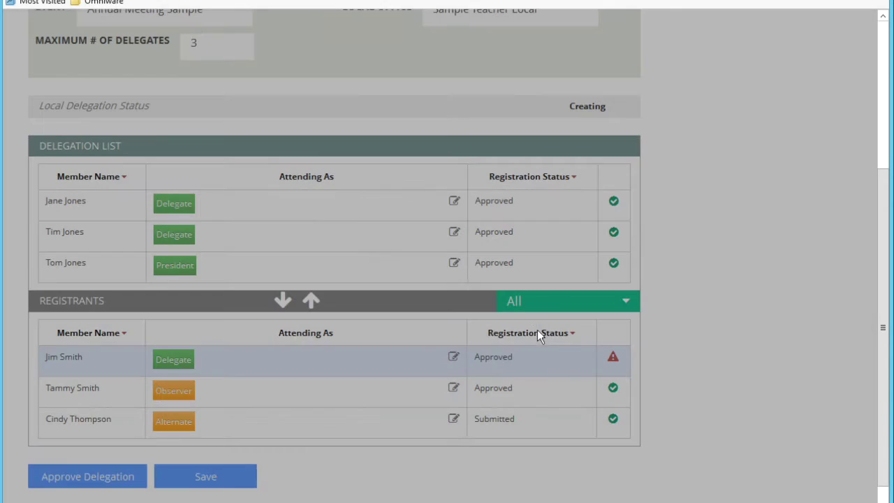
click(453, 357)
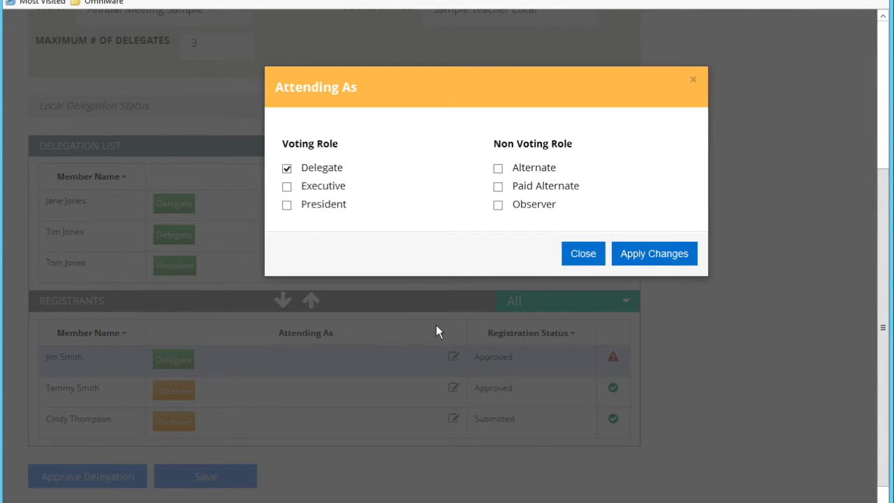
click(311, 174)
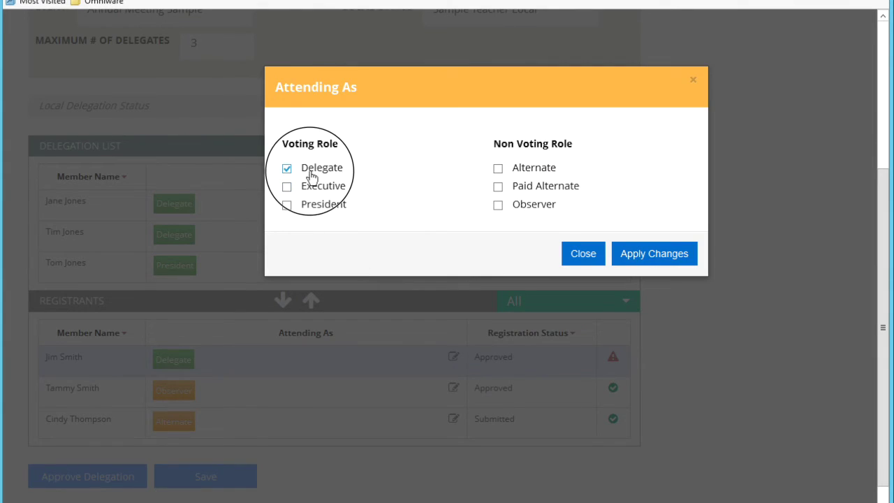
click(501, 208)
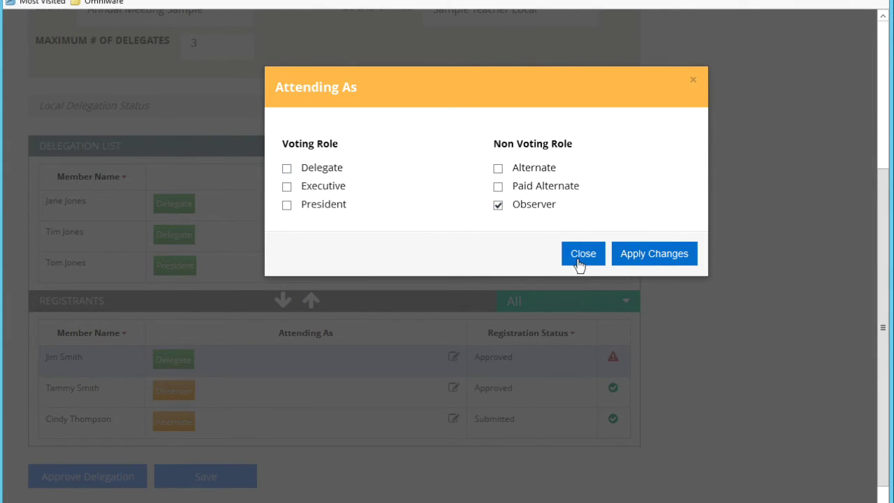
click(657, 258)
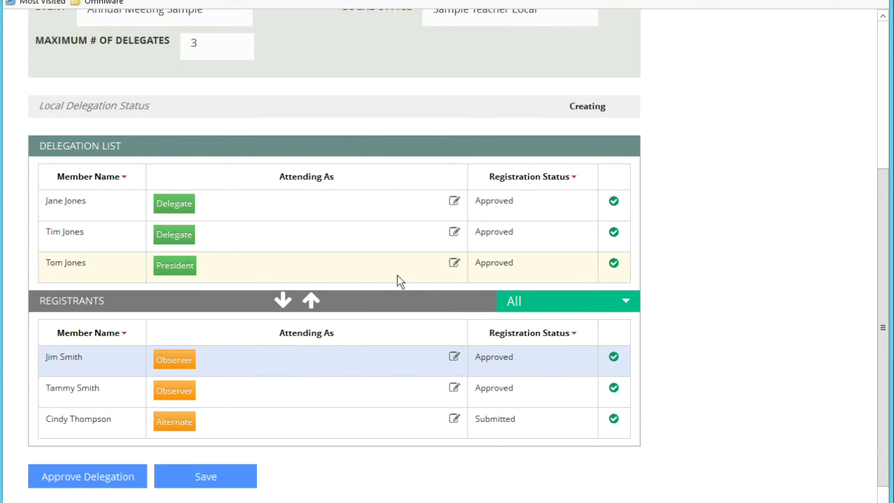
Step: Keep the third delegation member's role as President, without Observer
click(455, 264)
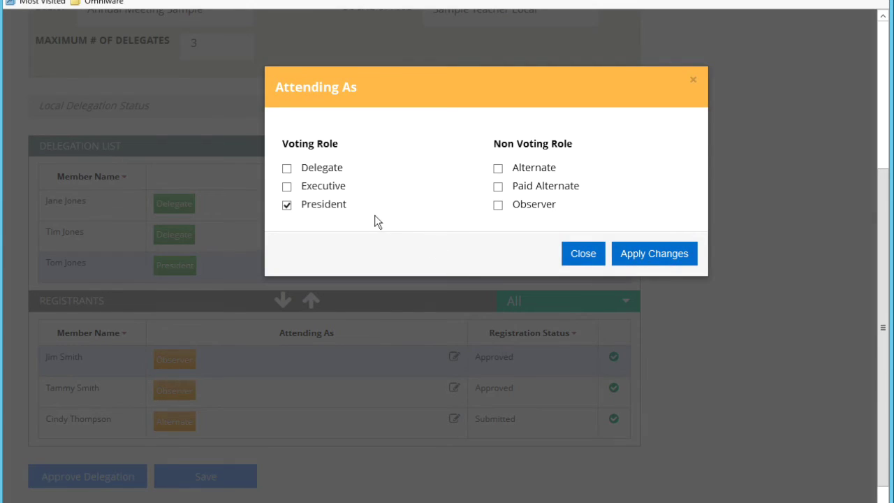
click(515, 206)
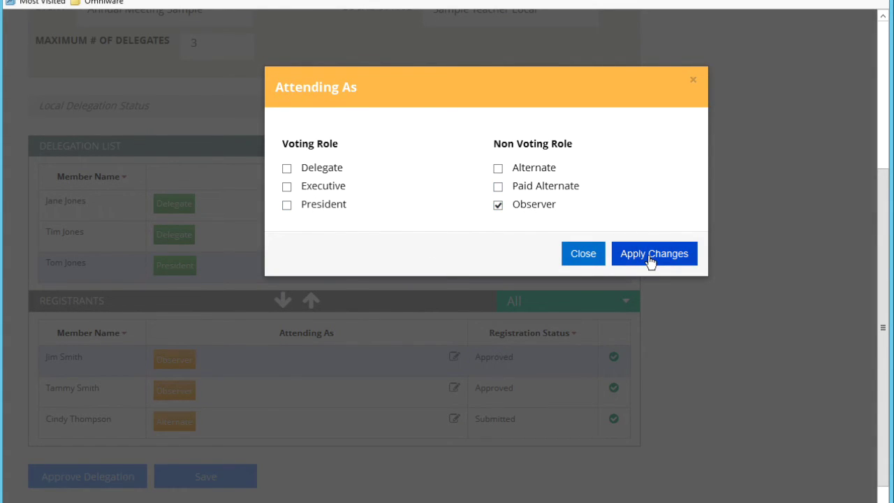
click(311, 206)
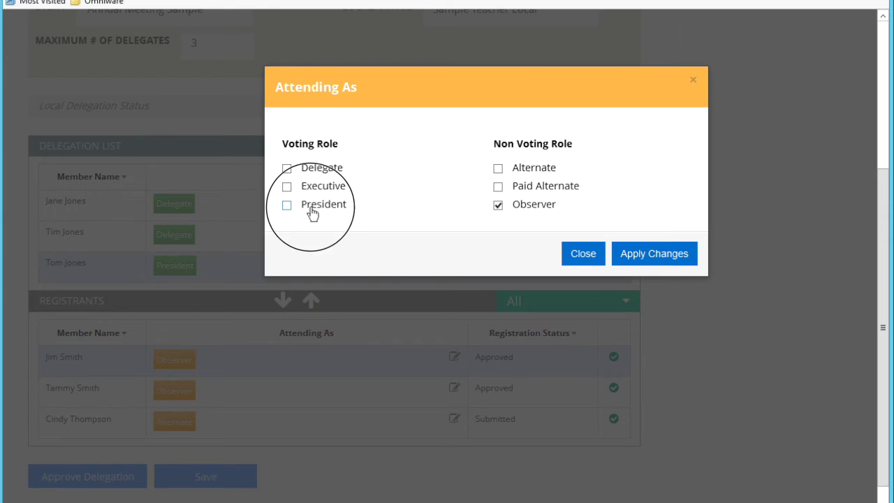
click(508, 207)
click(655, 254)
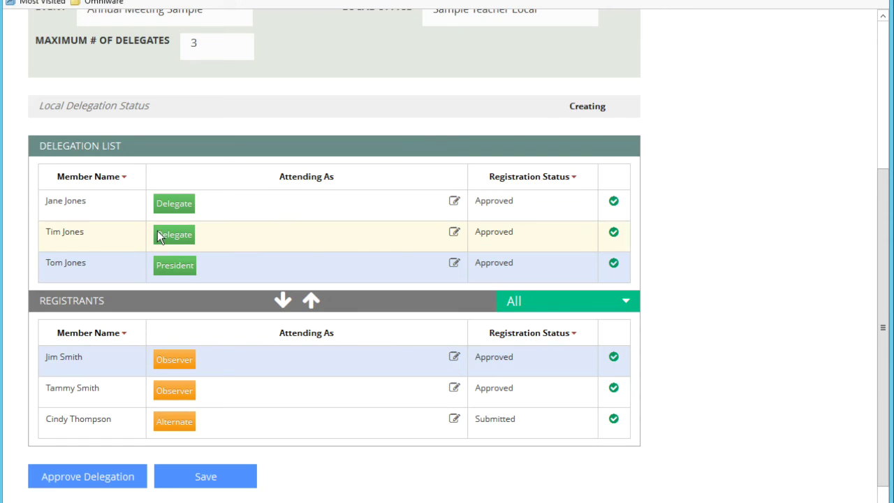
Step: Change the second delegation member's role from Delegate to Observer
click(248, 235)
click(454, 233)
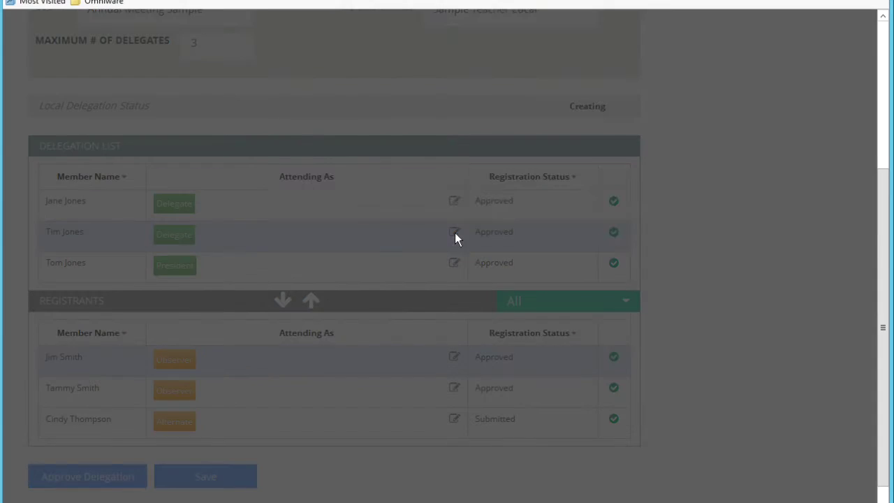
click(311, 170)
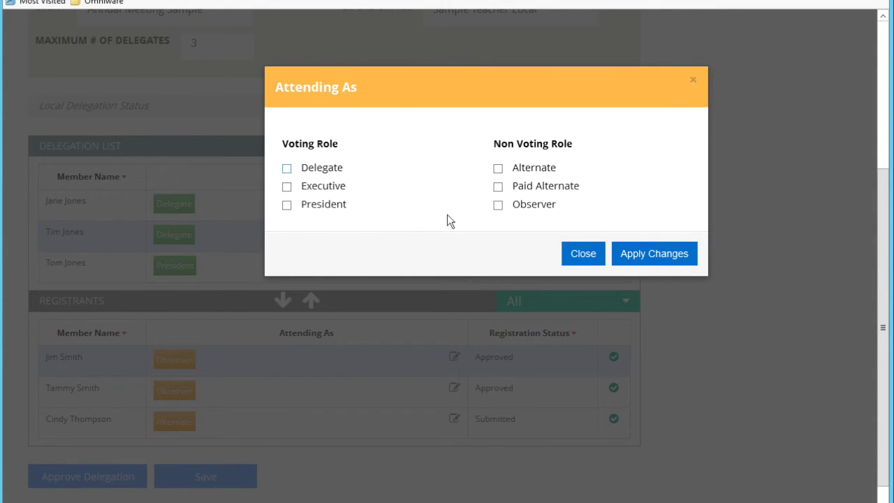
click(539, 210)
click(643, 257)
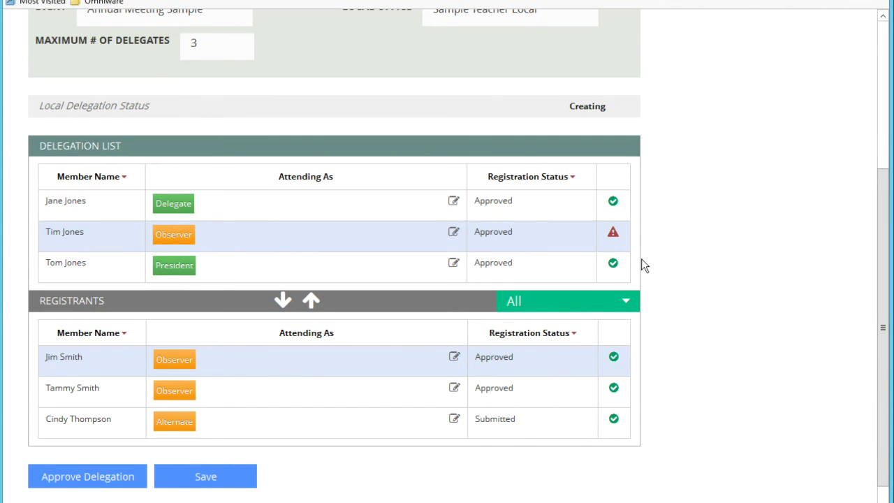
mouse_move(615, 240)
Step: Change the second member's role from Observer back to Delegate and save the delegation list
click(454, 232)
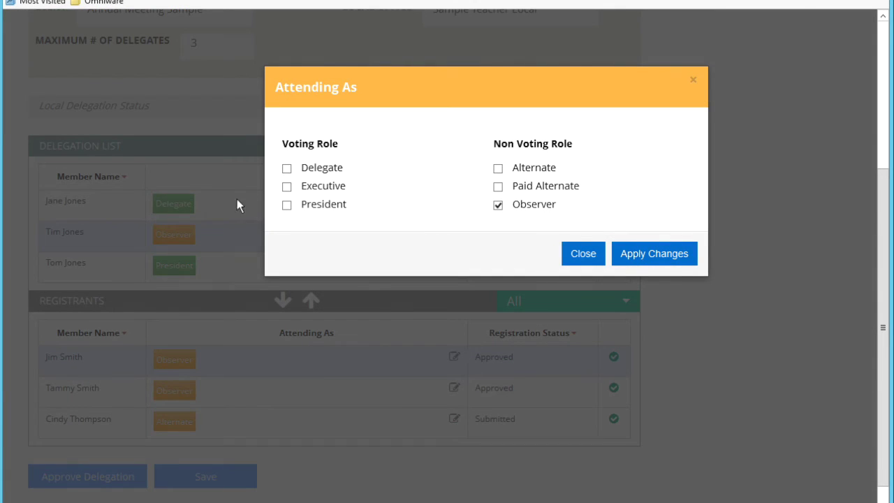
click(286, 168)
click(514, 210)
click(644, 253)
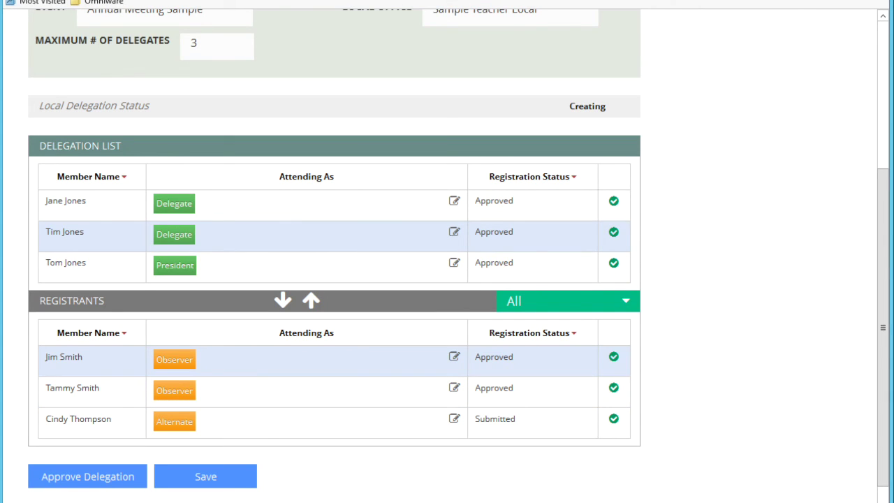
click(178, 489)
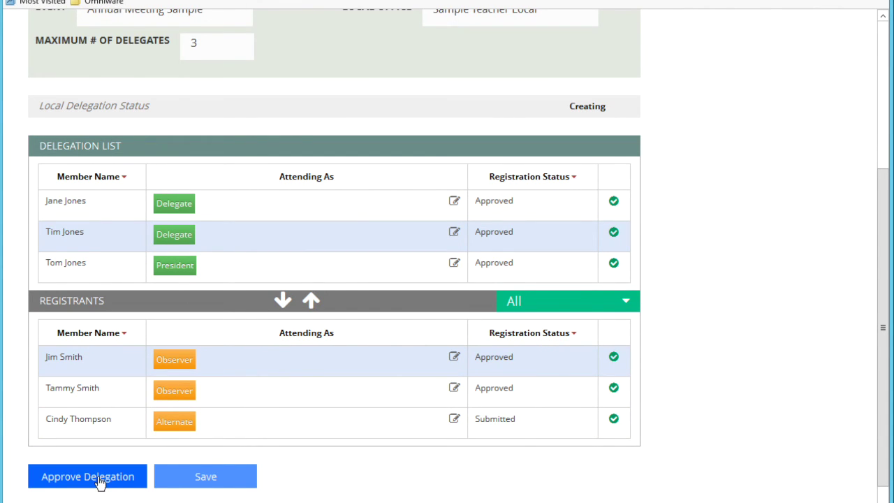
Step: Approve the Annual Meeting Sample local delegation, confirm it, and acknowledge the submission message
click(100, 482)
click(99, 481)
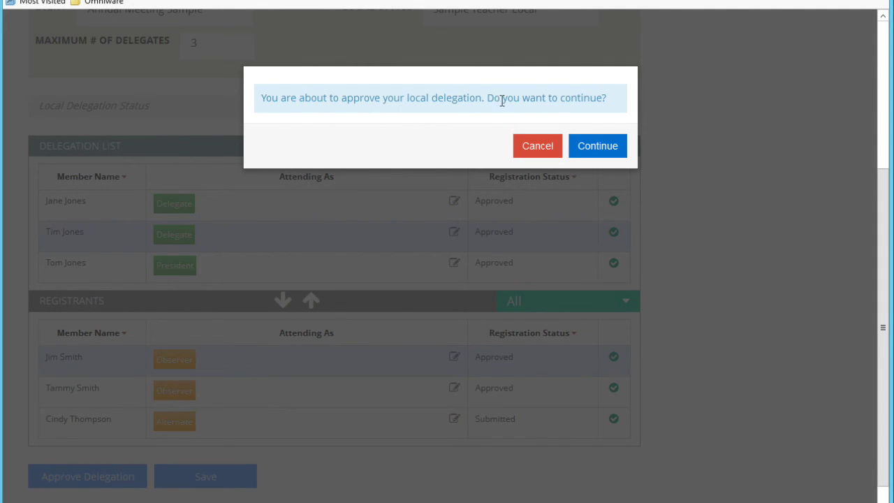
click(606, 151)
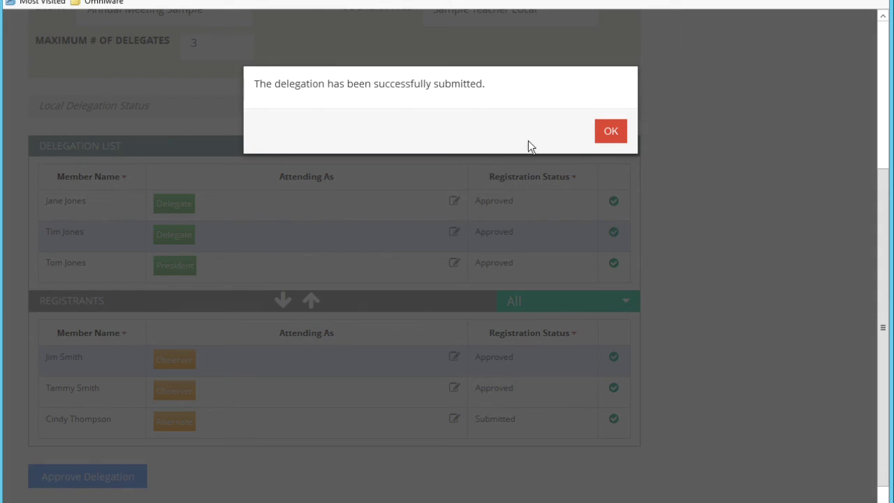
click(612, 132)
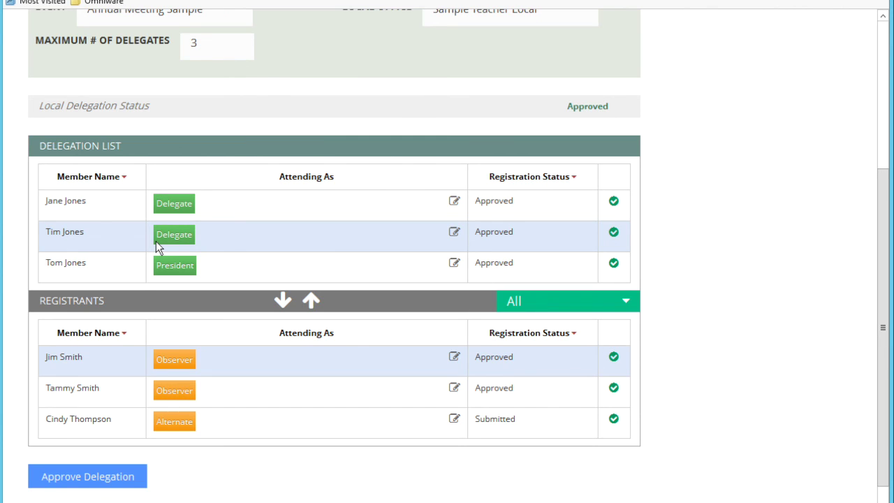
Step: Close the success alert so the delegation of two Delegates and a President shows Approved
click(523, 495)
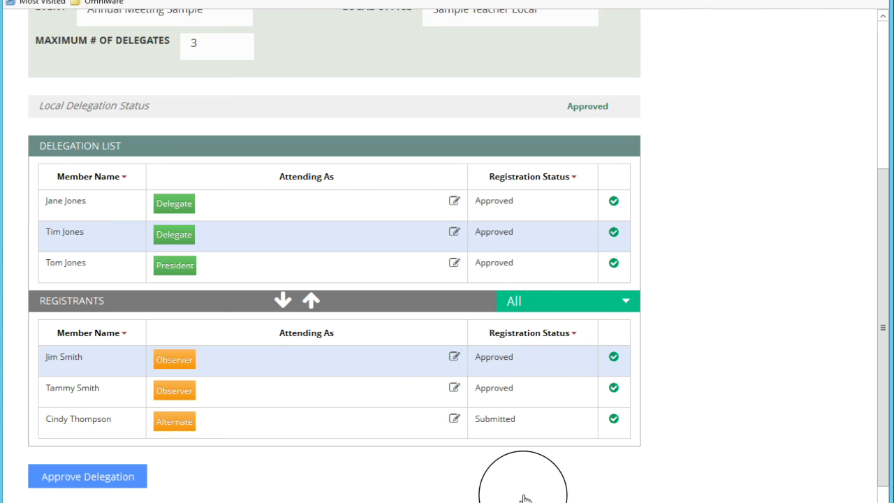
click(725, 487)
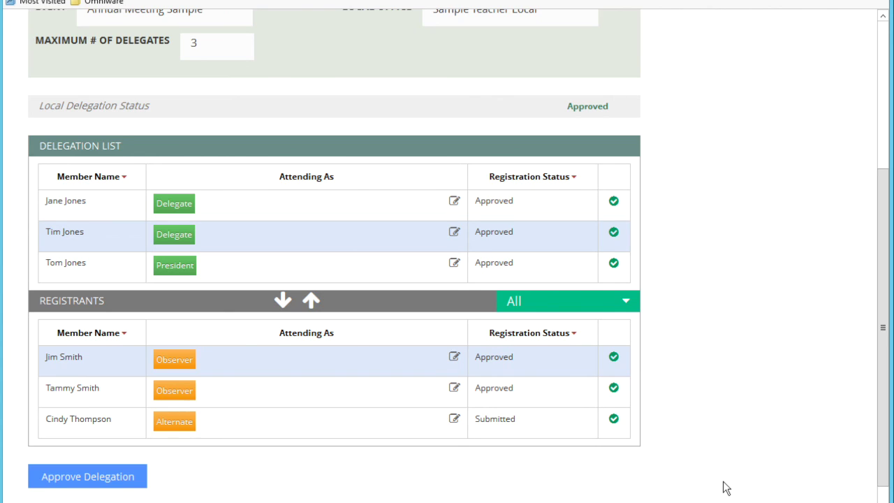